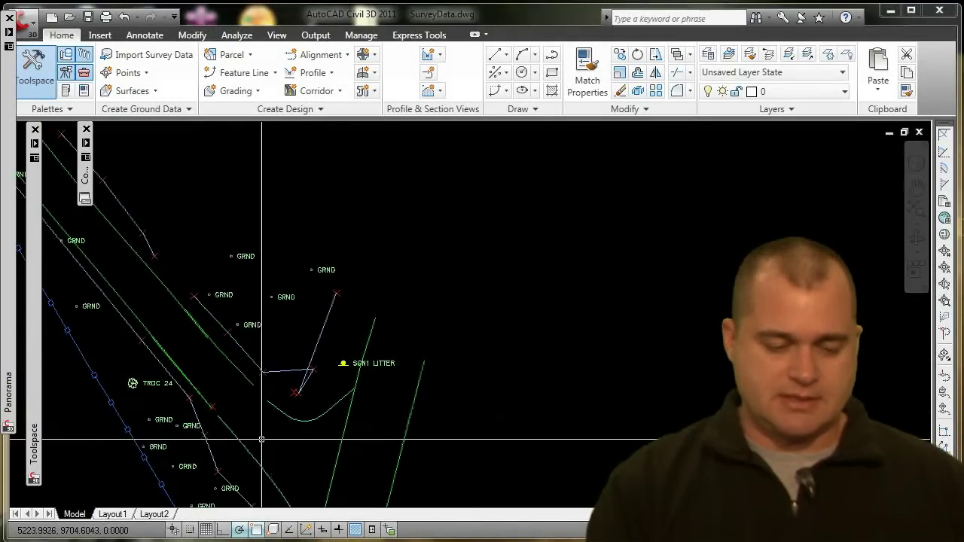
Pan and zoom around the survey to locate the TOE figure
middle_click_drag(296, 390, 291, 399)
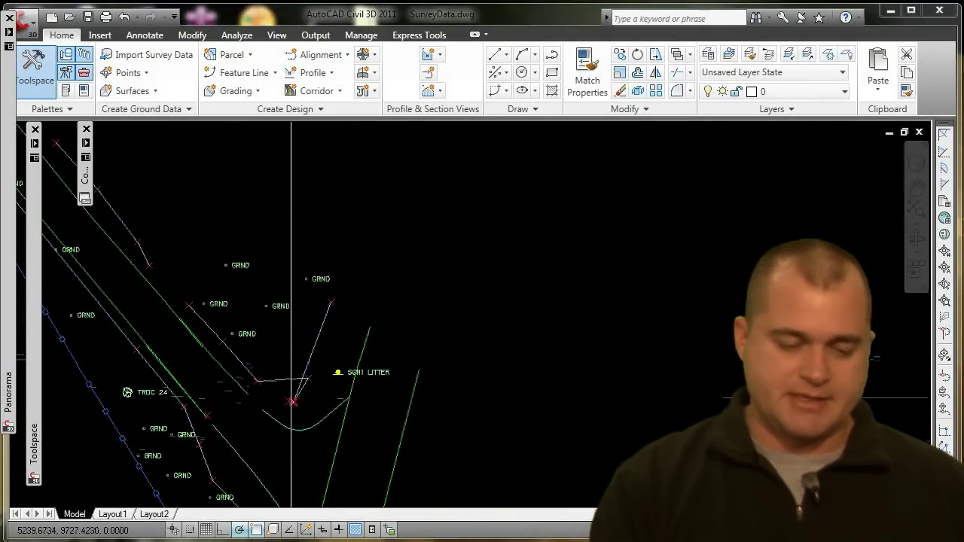
scroll(317, 376, "up", 3)
scroll(249, 310, "down", 2)
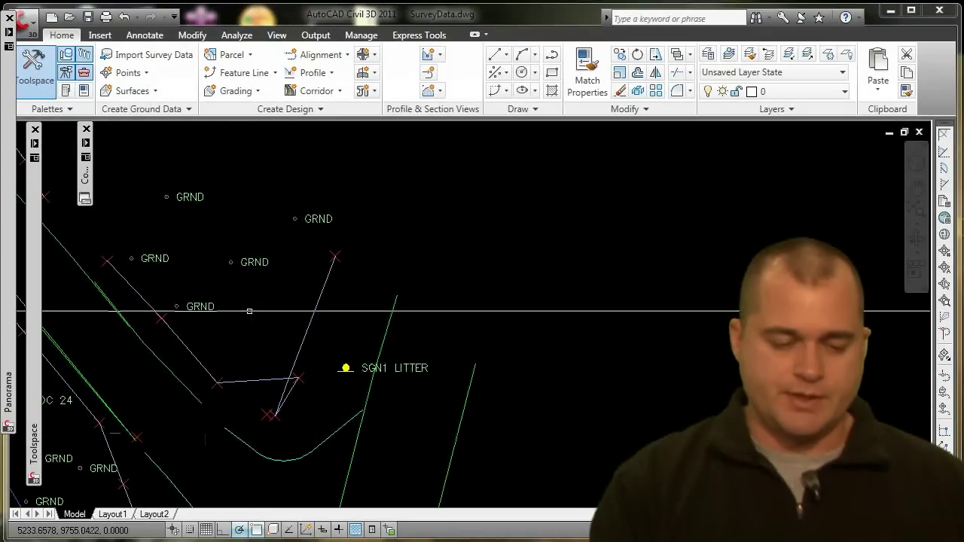
scroll(348, 284, "up", 2)
scroll(203, 434, "down", 4)
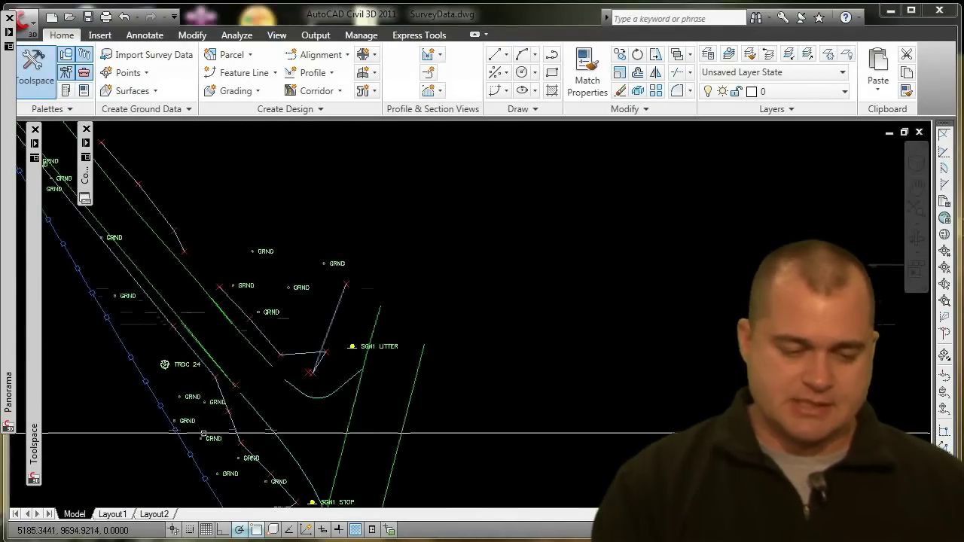
scroll(204, 434, "up", 2)
scroll(197, 418, "up", 2)
scroll(195, 414, "down", 1)
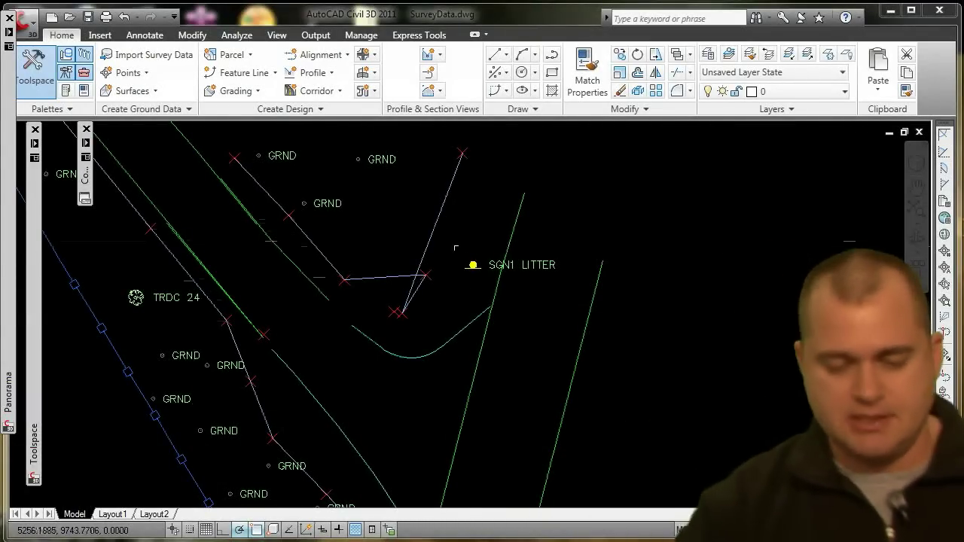
left_click(449, 192)
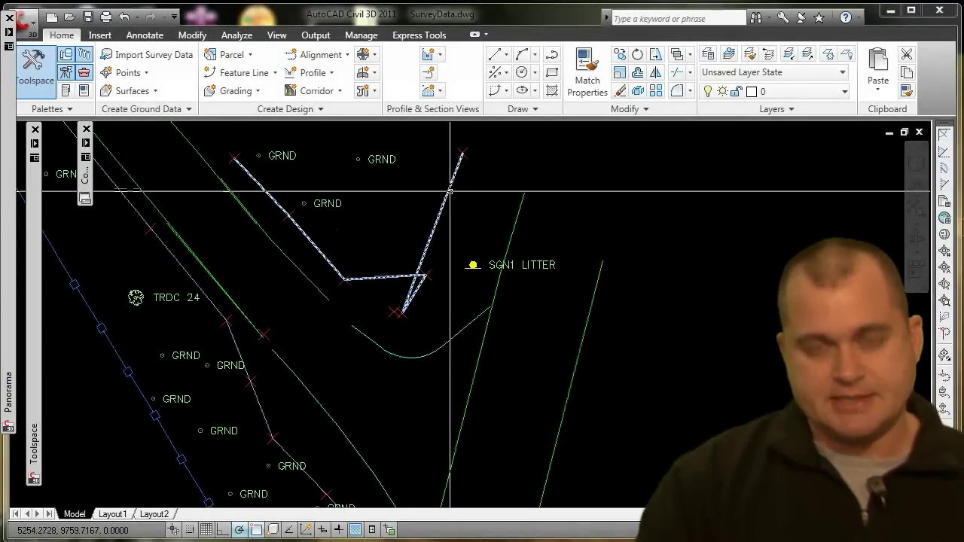
key("Return")
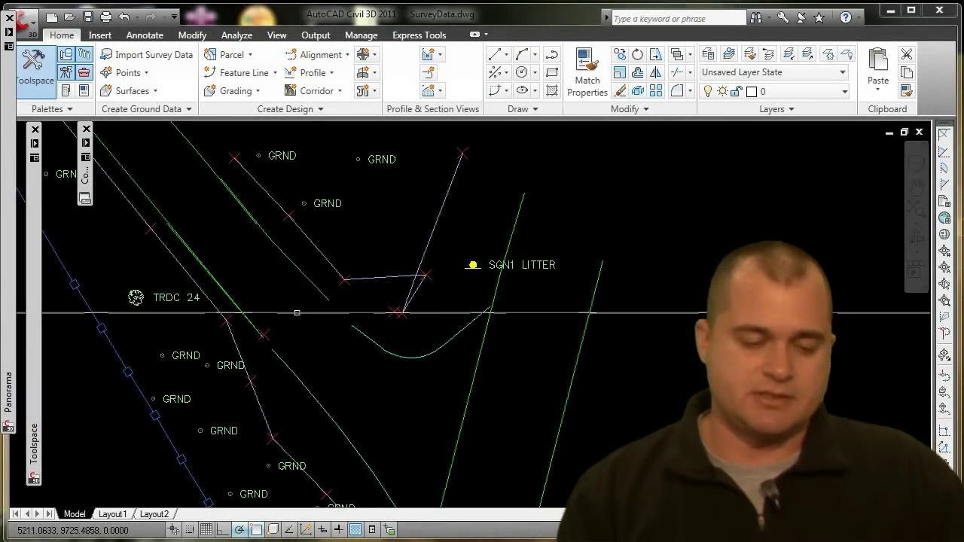
Select the TOE figure and bring up its Survey Figure Properties point list
left_click(387, 278)
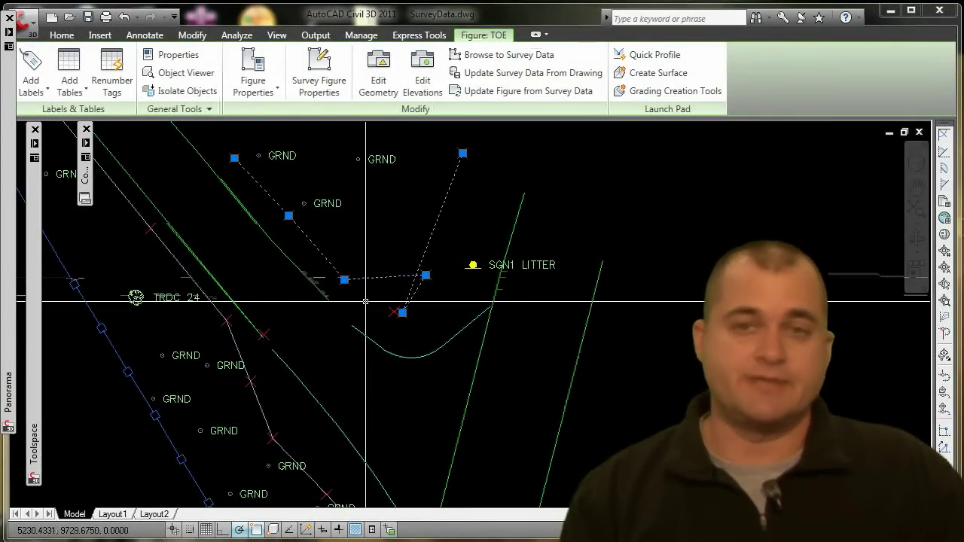
left_click(338, 78)
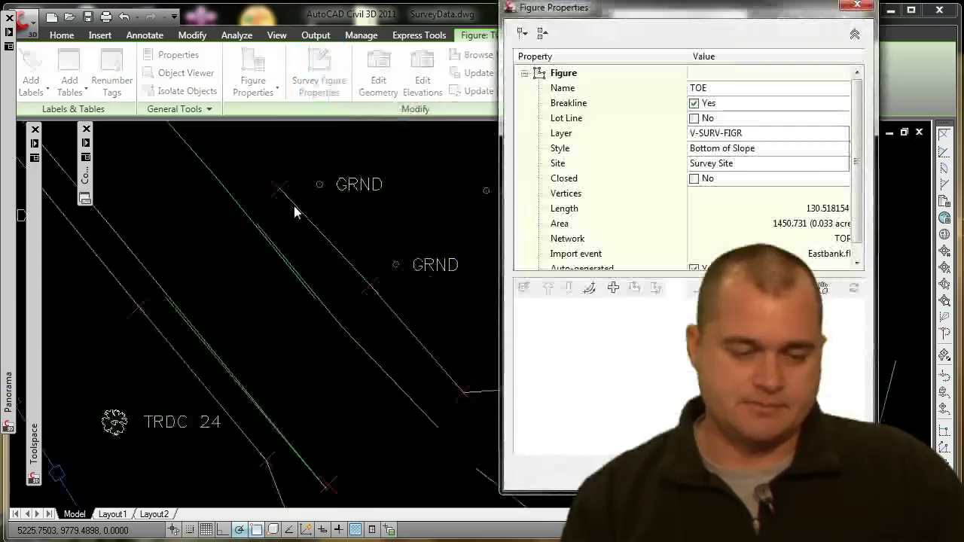
left_click(857, 5)
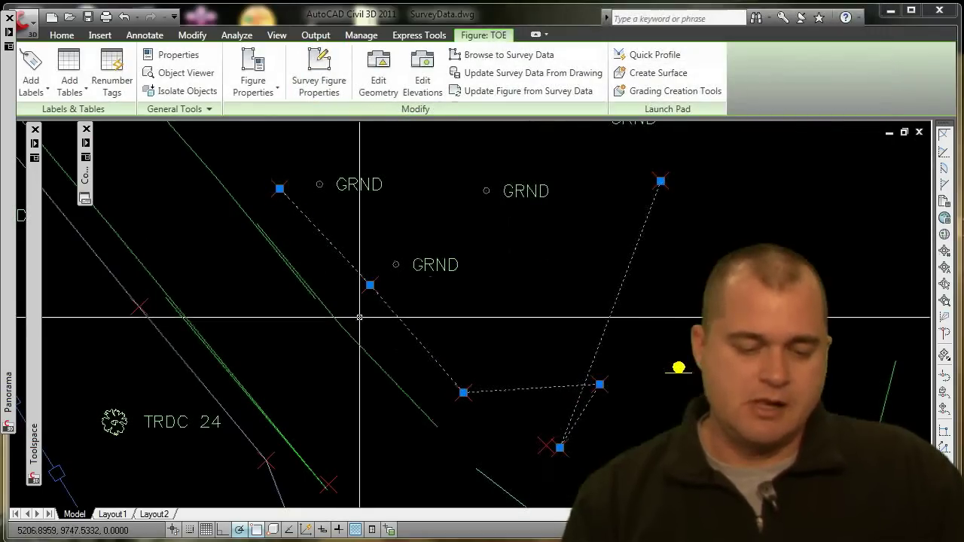
key("Escape")
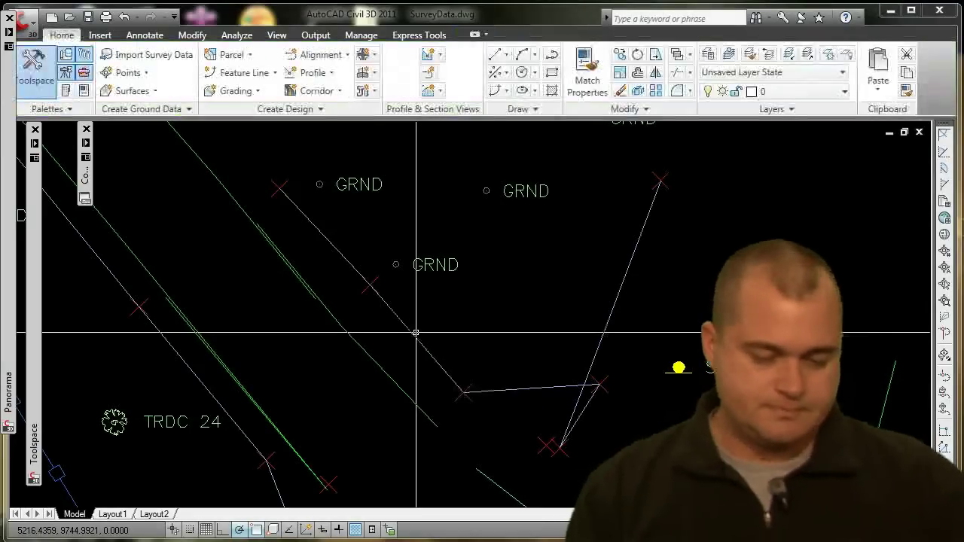
left_click(532, 389)
mouse_move(461, 299)
middle_mouse_down()
mouse_move(325, 261)
mouse_move(291, 263)
middle_mouse_up()
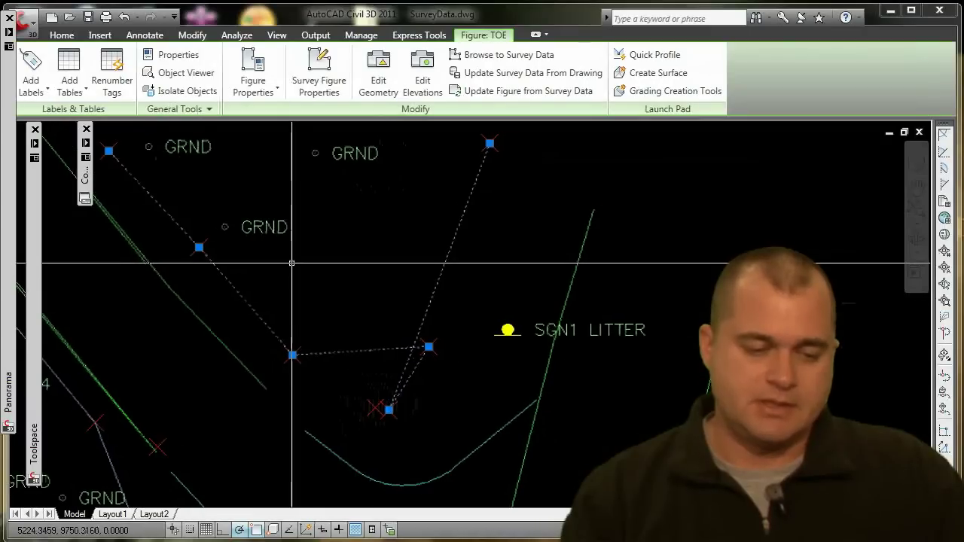
left_click(316, 88)
mouse_move(628, 39)
left_mouse_down()
mouse_move(277, 38)
mouse_move(77, 10)
mouse_move(85, 10)
left_mouse_up()
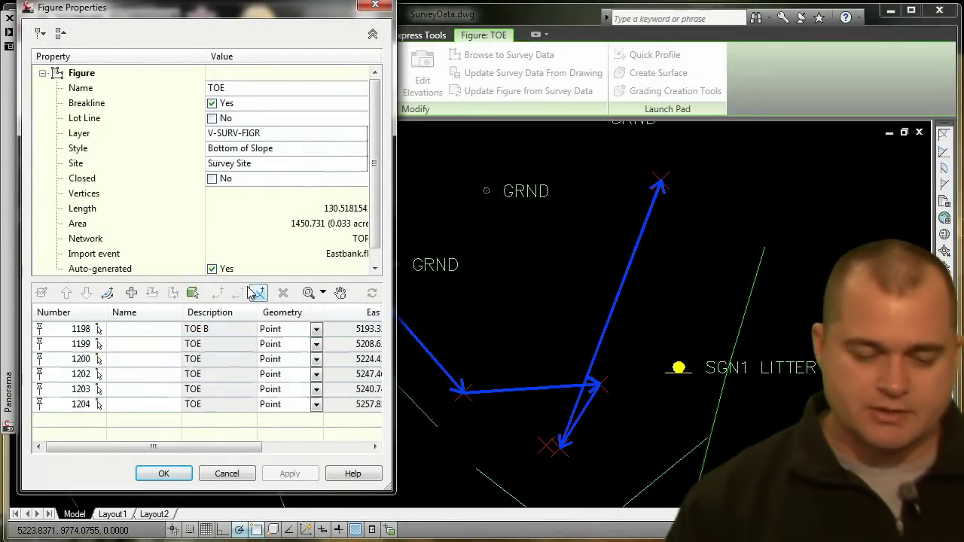
Move point 1203 above 1202 in the TOE vertex list and apply the change
left_click(56, 373)
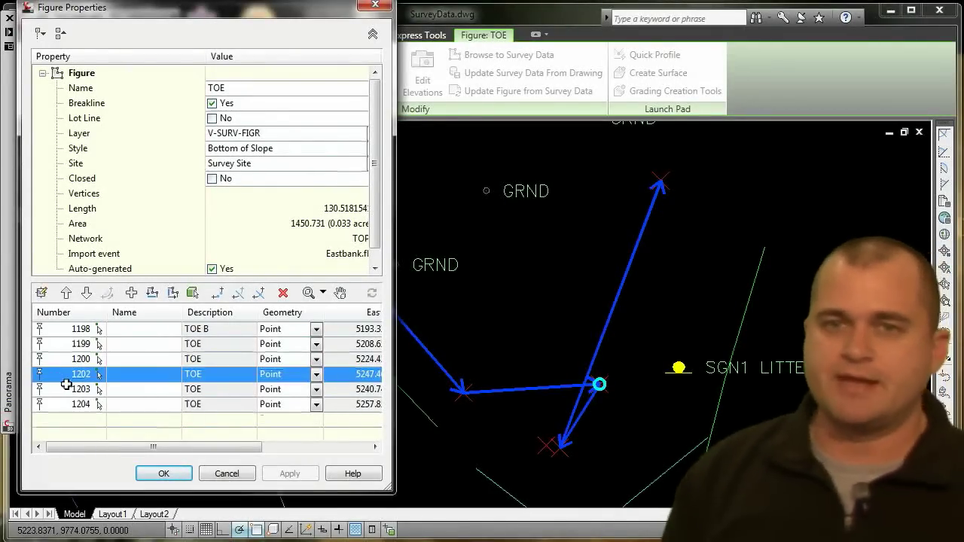
mouse_move(66, 385)
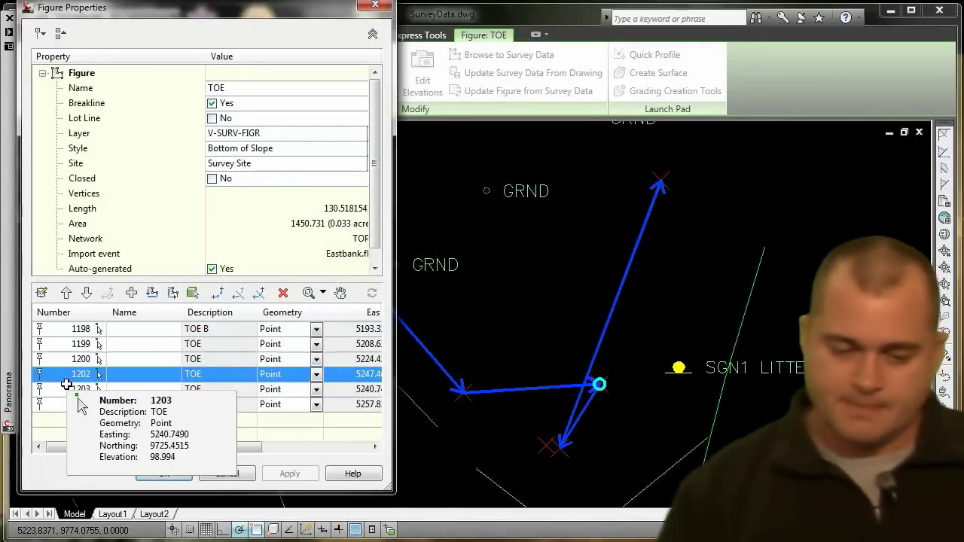
left_click(67, 395)
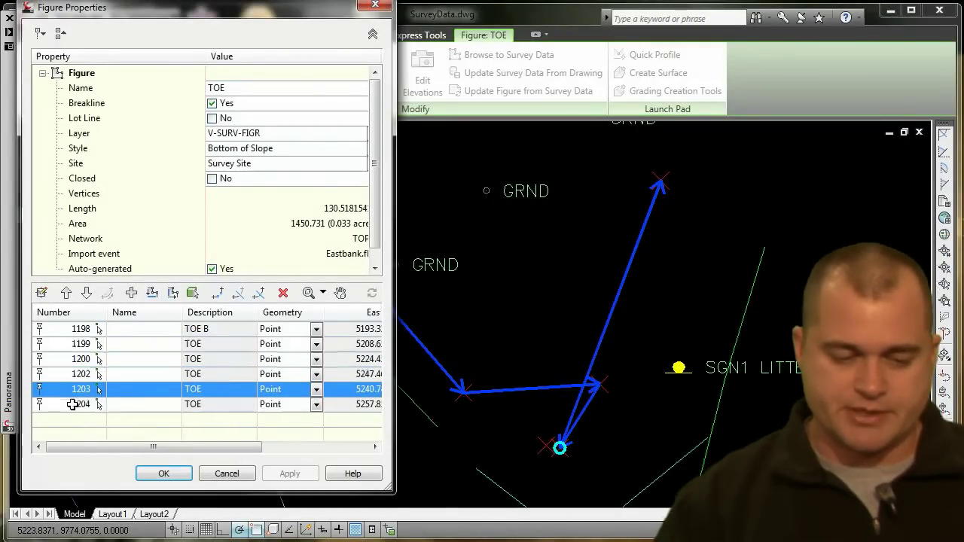
left_click(67, 293)
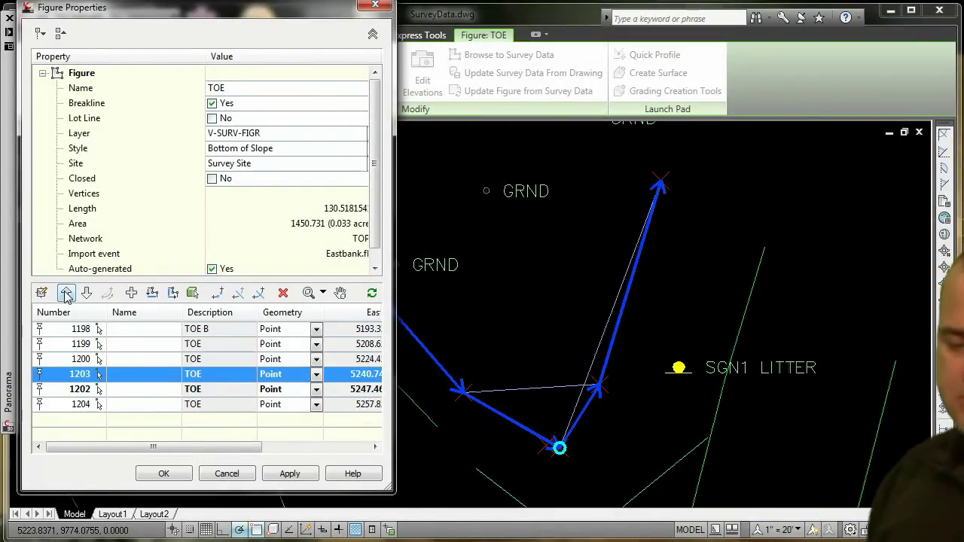
left_click(289, 473)
Confirm the TOE properties with OK, deselect the figure, and zoom out over the survey
left_click(163, 472)
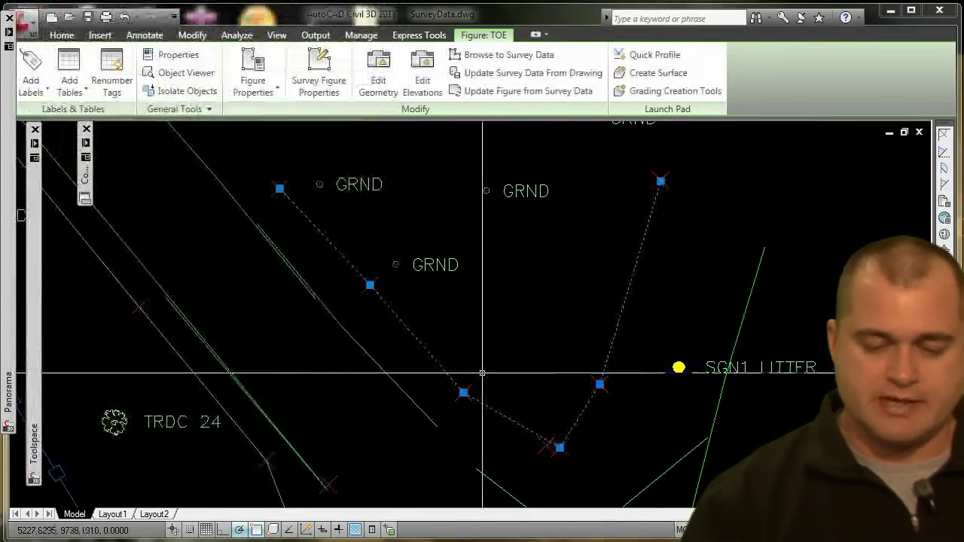
key("Escape")
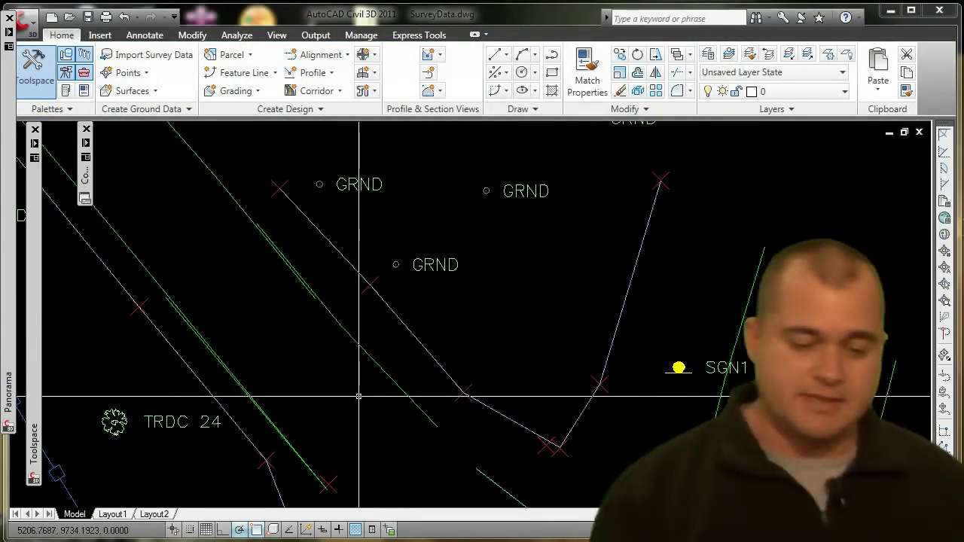
scroll(368, 299, "down", 4)
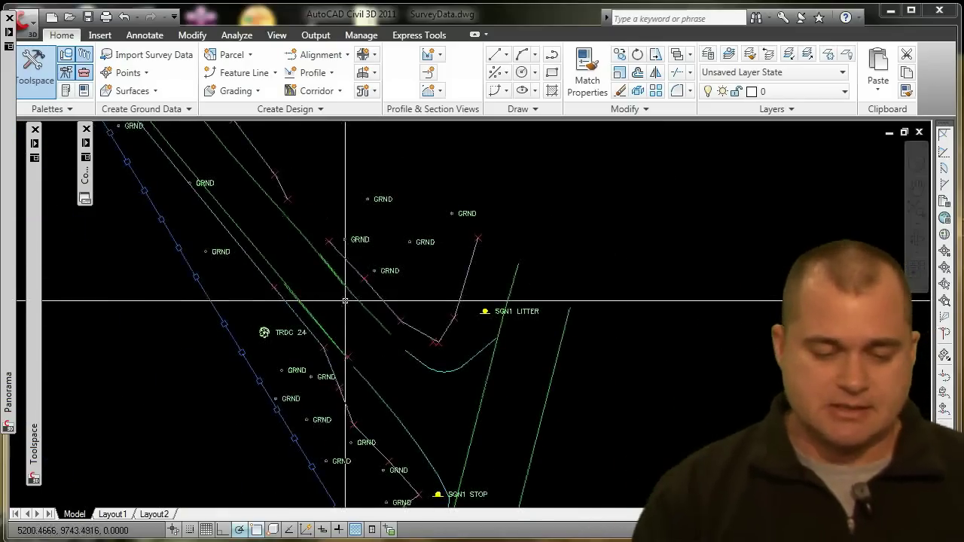
scroll(300, 246, "up", 2)
scroll(305, 252, "up", 2)
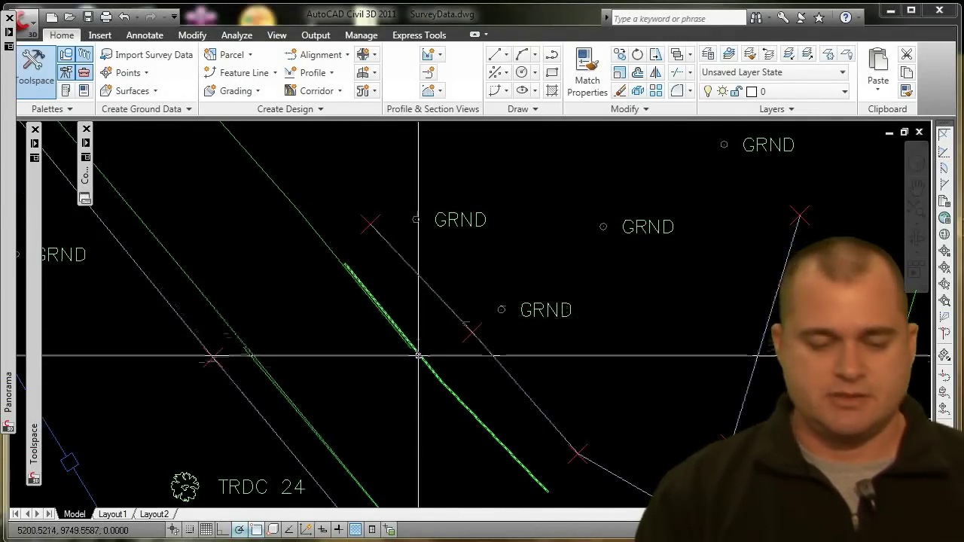
Select the EP4 edge-of-pavement figure and show its survey figure properties
left_click(307, 218)
key("Escape")
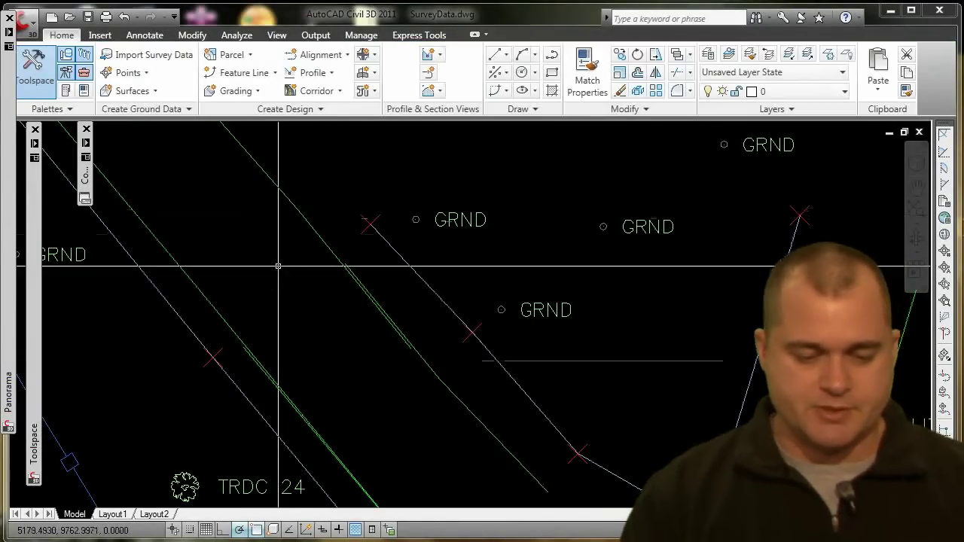
left_click(308, 220)
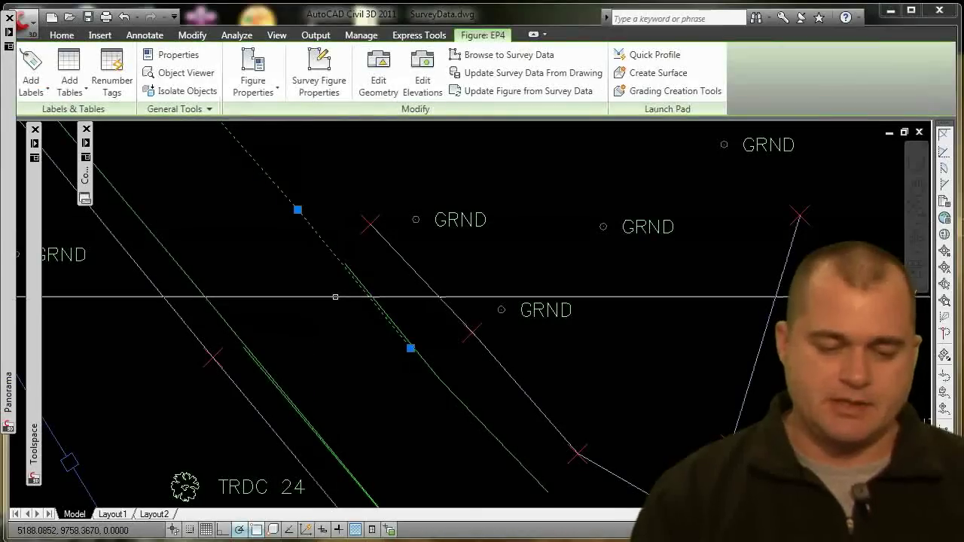
left_click(317, 76)
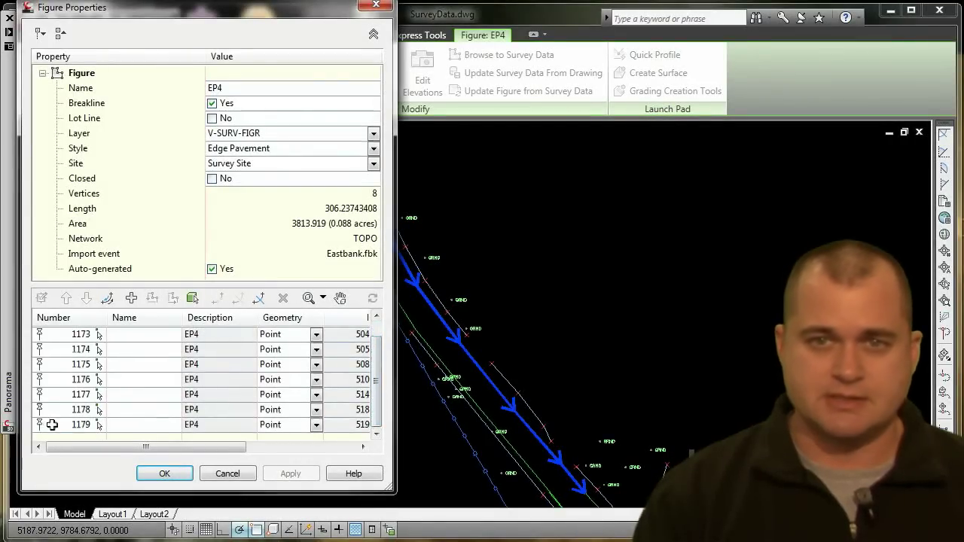
Delete vertex 1179 from EP4, then apply and close the properties
left_click(52, 424)
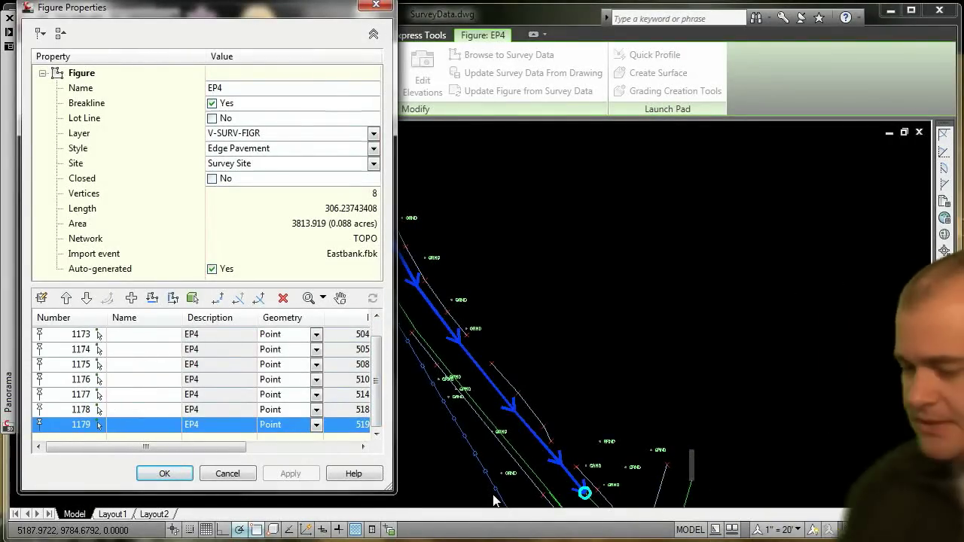
left_click(338, 299)
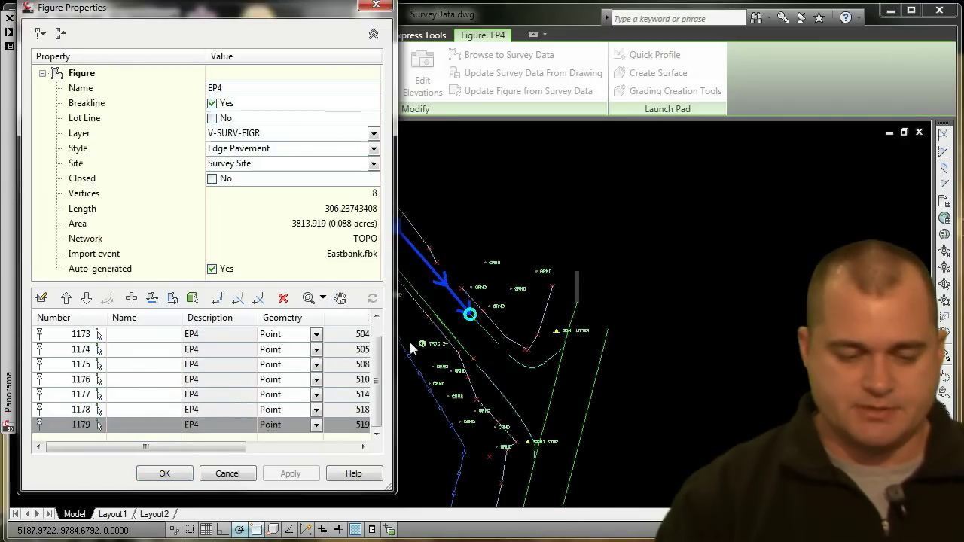
left_click(308, 299)
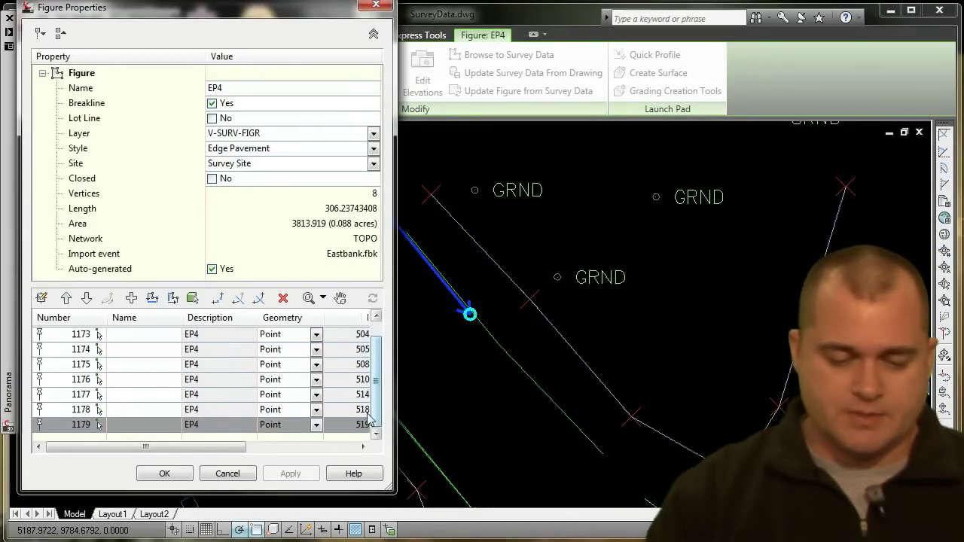
left_click(284, 298)
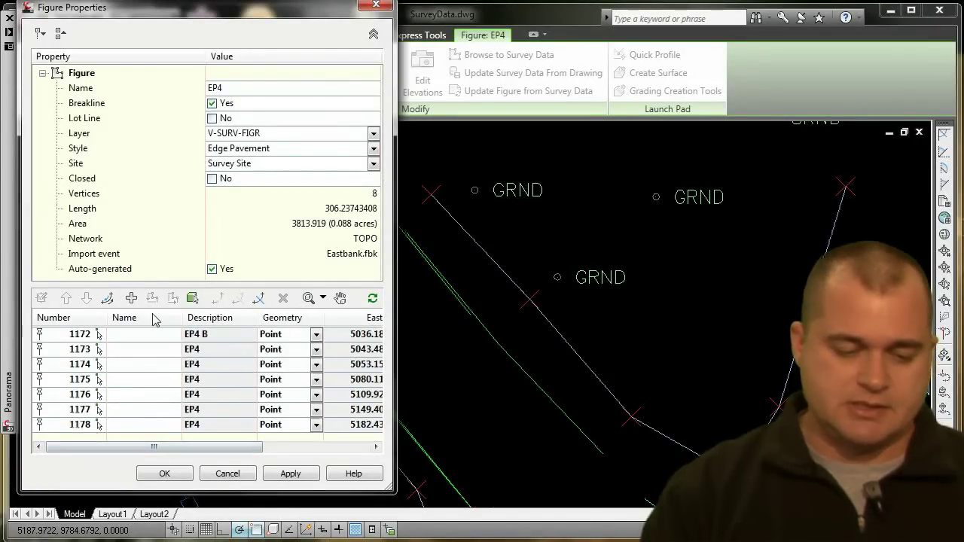
left_click(291, 476)
left_click(165, 474)
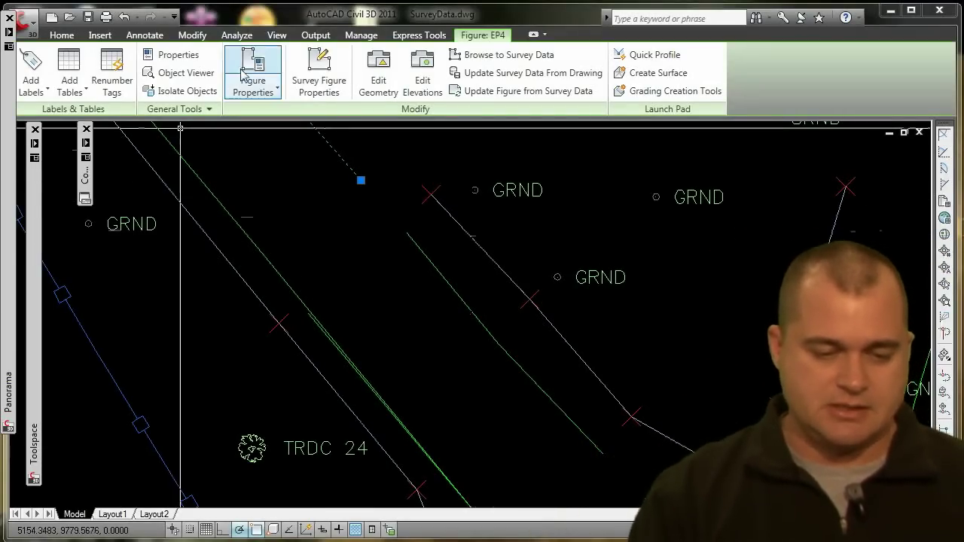
Insert a vertex from a picked survey point after 1178 in EP4, leaving 7 vertices, length 279.376
left_click(319, 75)
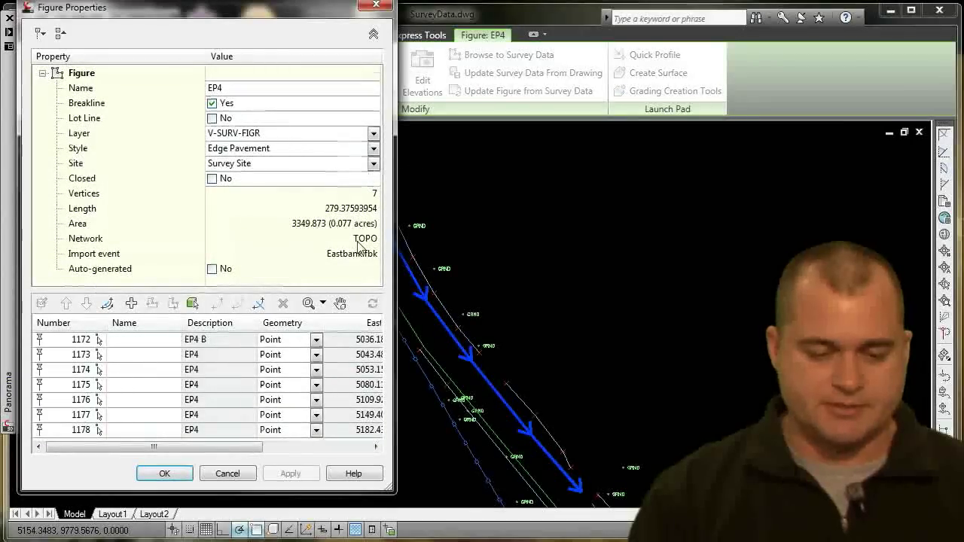
left_click(63, 434)
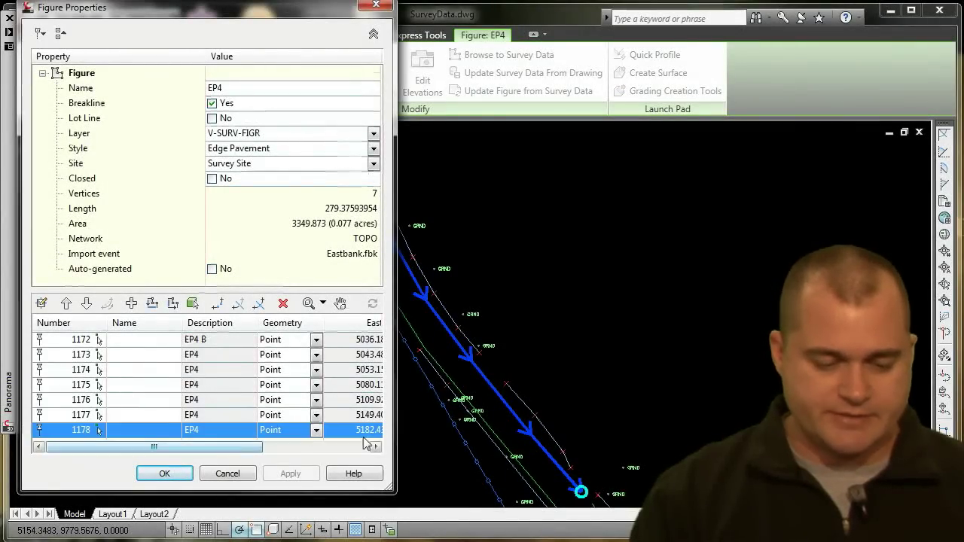
left_click(193, 304)
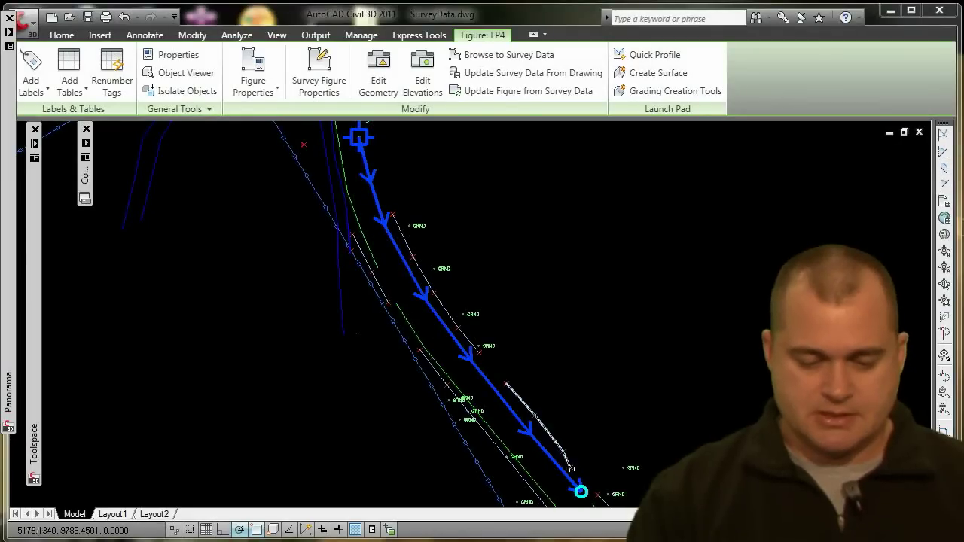
scroll(586, 491, "up", 4)
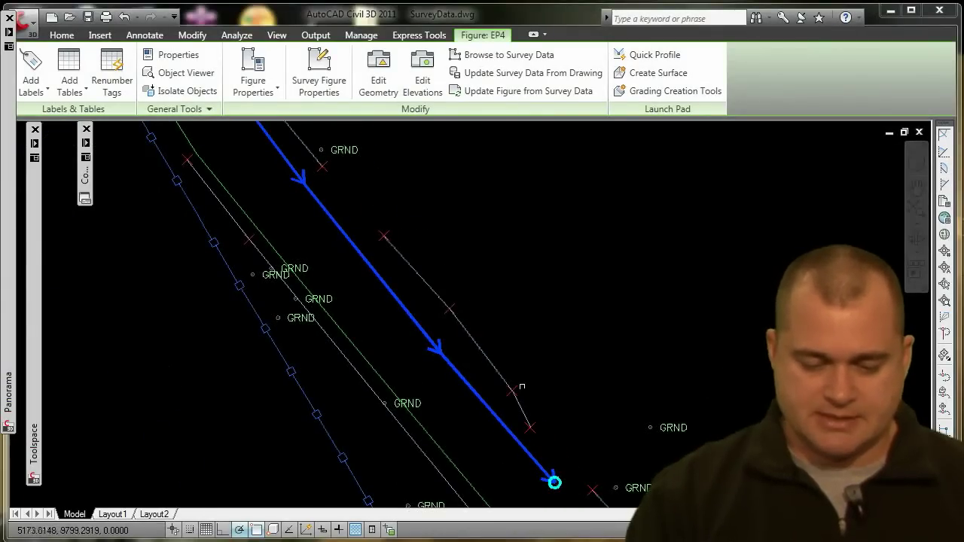
scroll(491, 369, "down", 5)
scroll(515, 427, "up", 8)
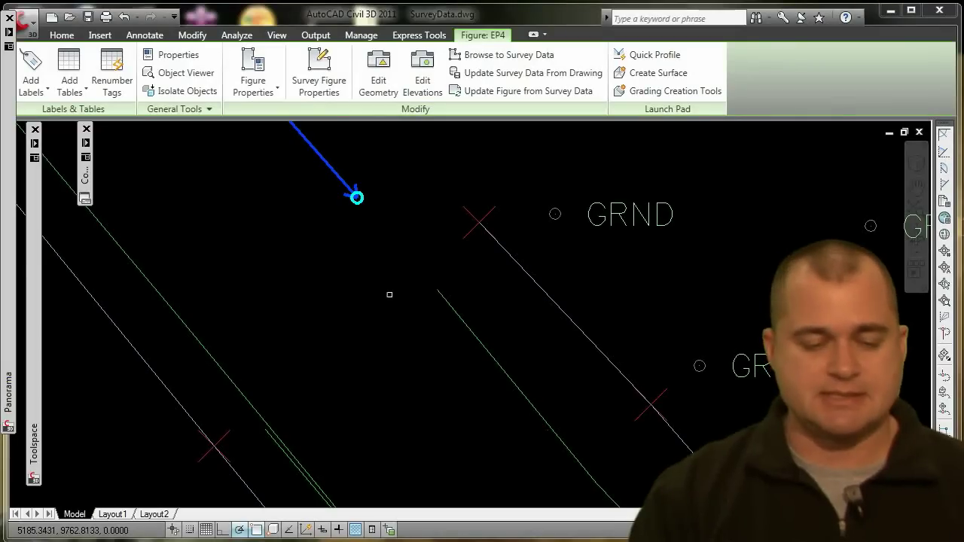
right_click(356, 285)
left_click(390, 295)
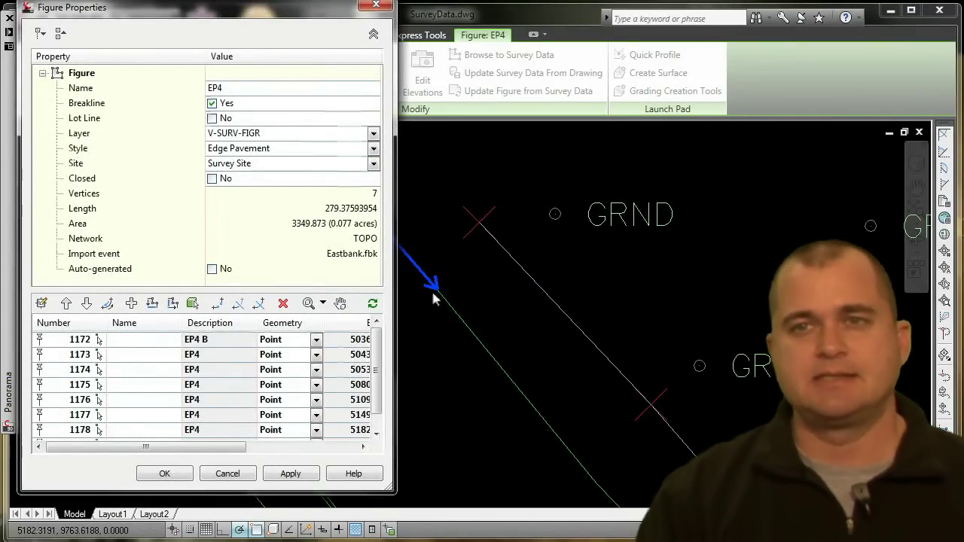
left_click(159, 476)
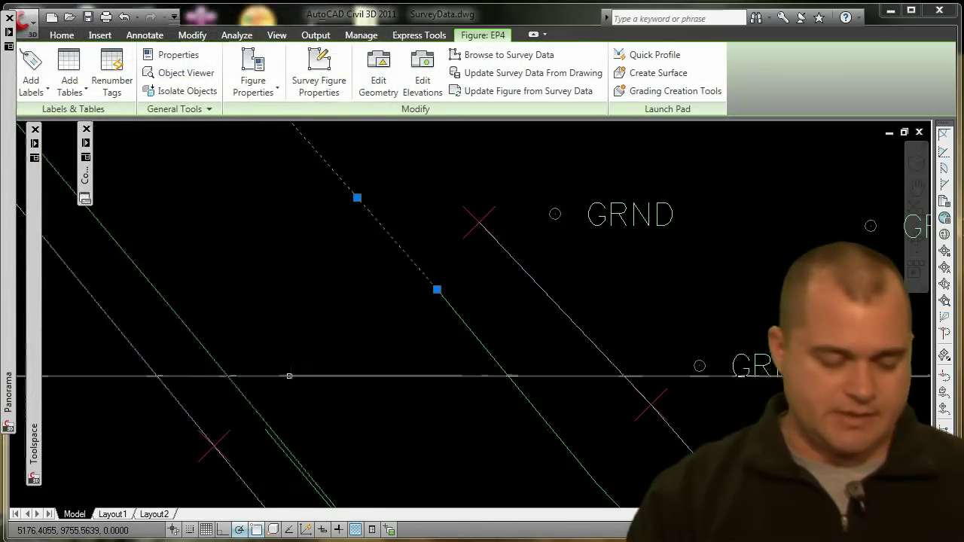
key("Escape")
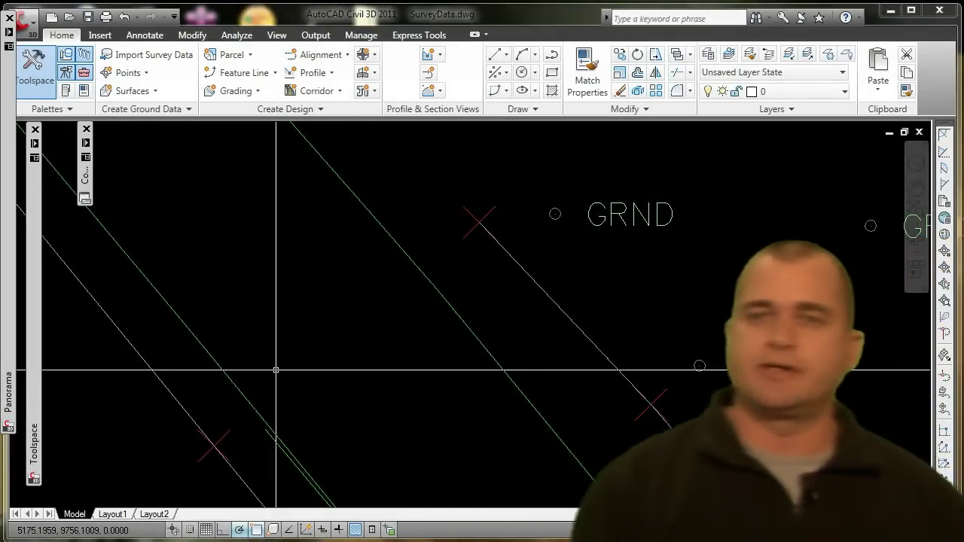
scroll(276, 370, "down", 5)
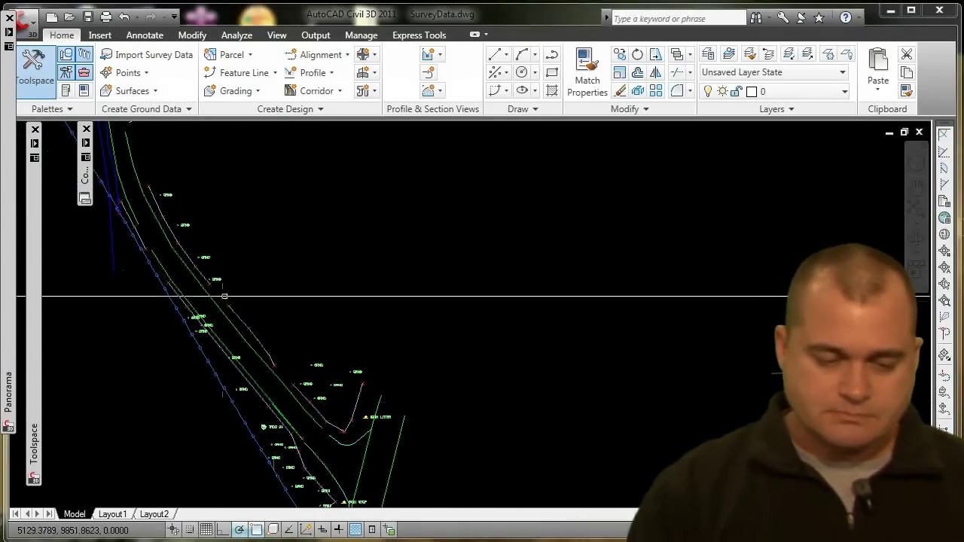
left_click(146, 256)
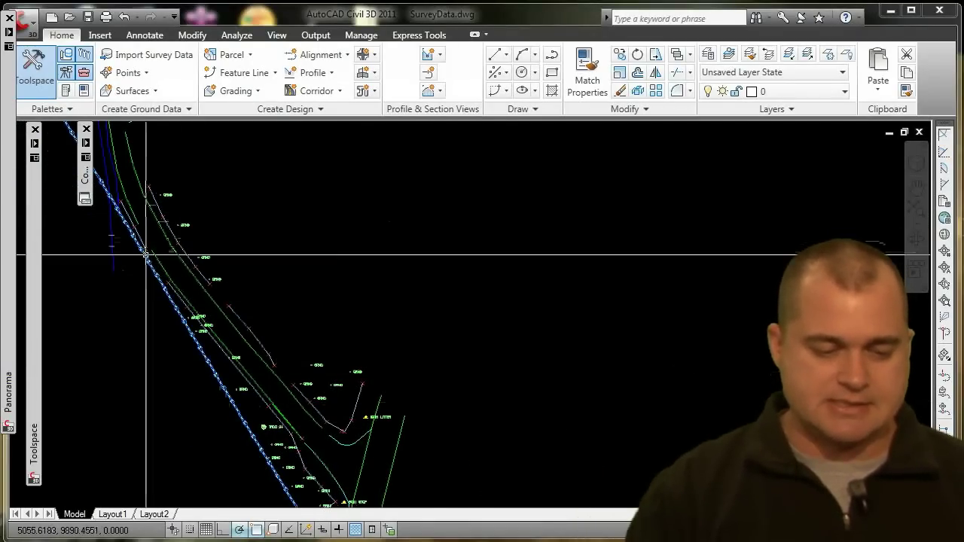
scroll(146, 256, "up", 5)
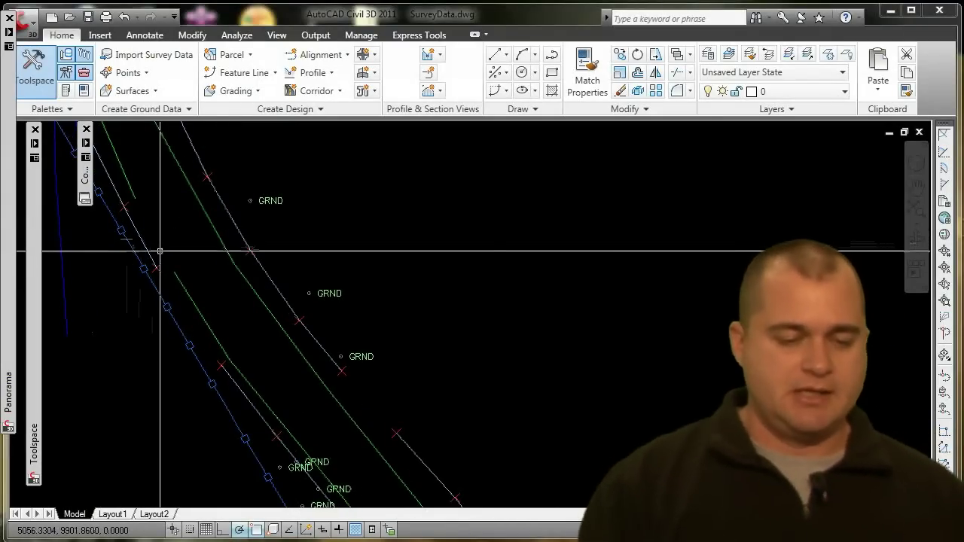
left_click(123, 169)
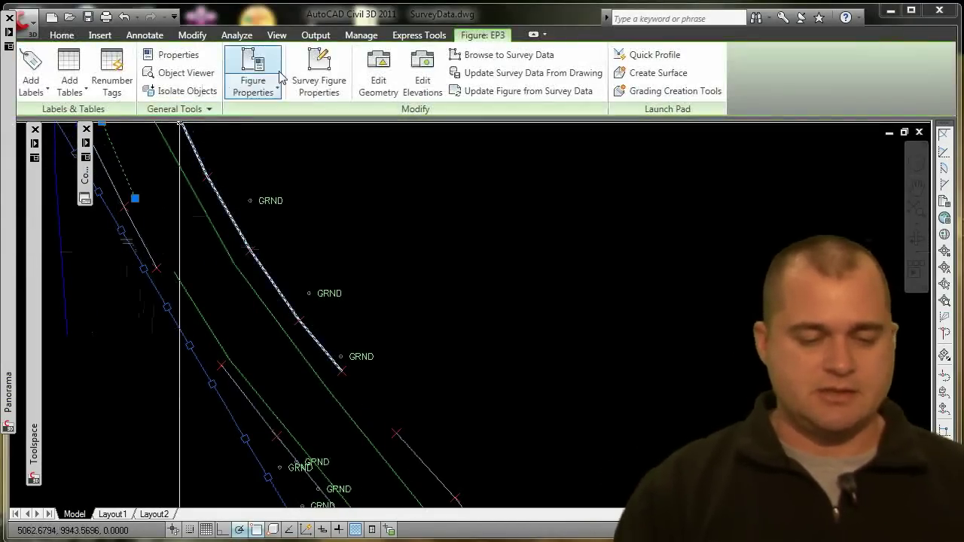
left_click(318, 76)
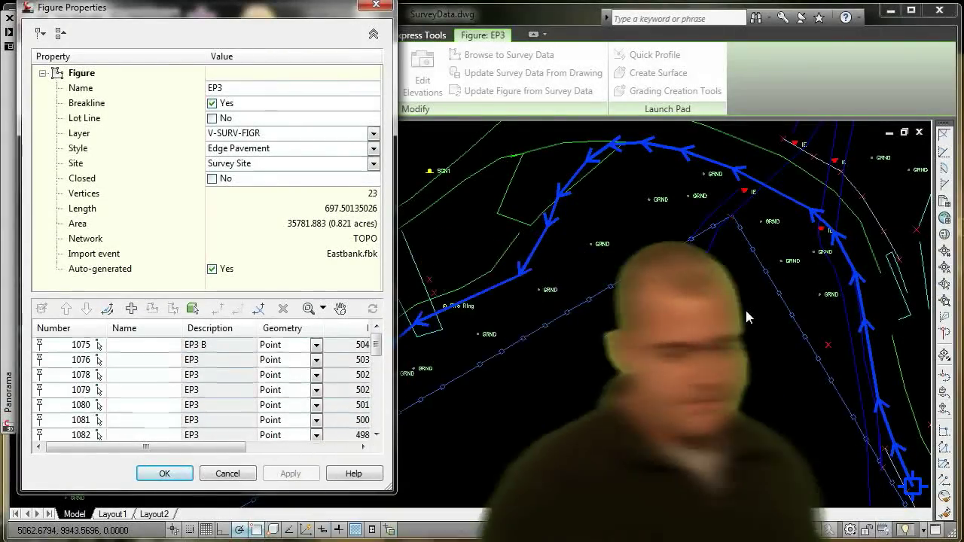
left_click(49, 344)
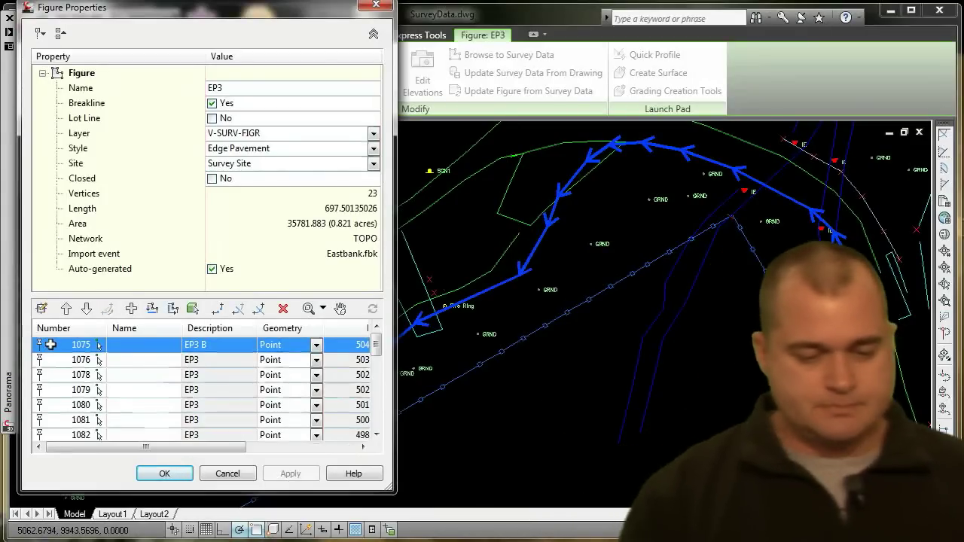
left_click(339, 312)
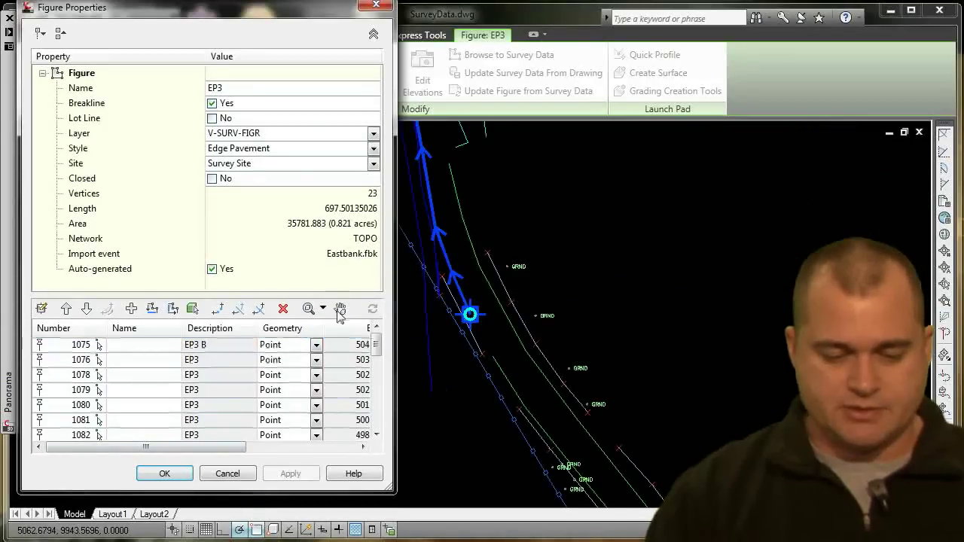
left_click(238, 479)
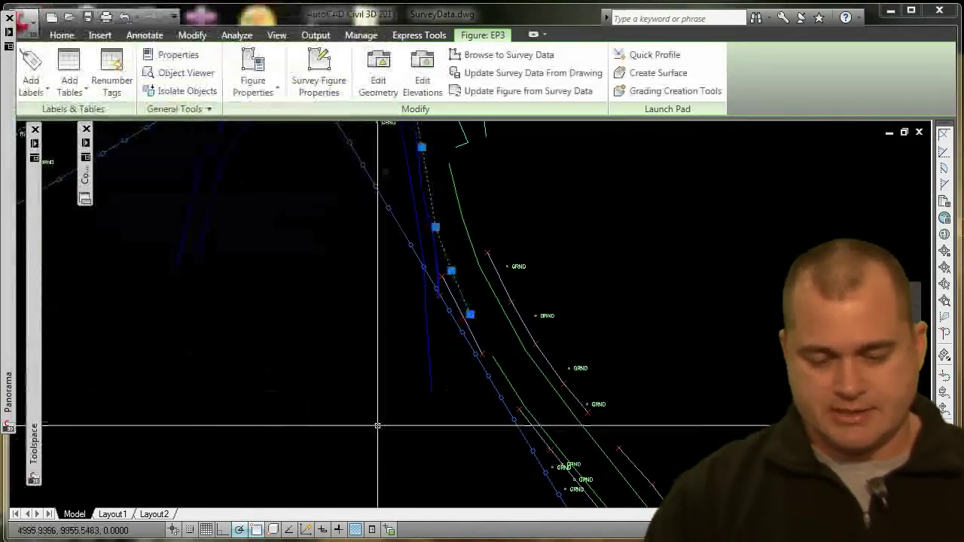
key("Escape")
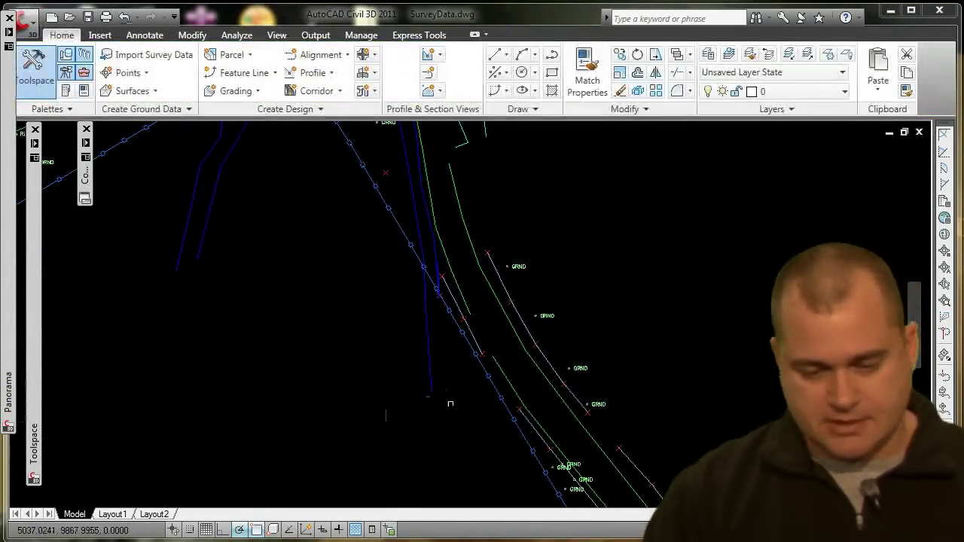
left_click(508, 380)
middle_click_drag(505, 223, 460, 185)
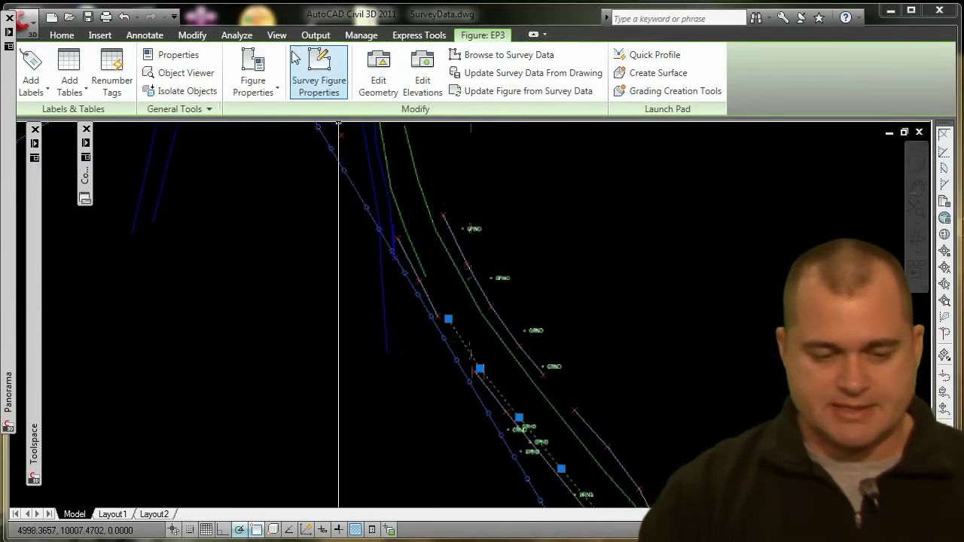
left_click(318, 73)
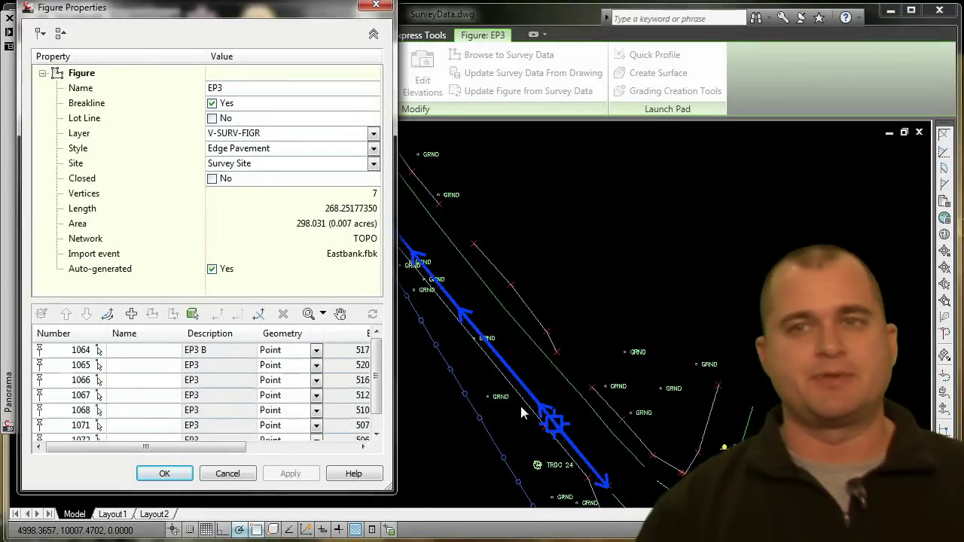
left_click_drag(235, 18, 757, 19)
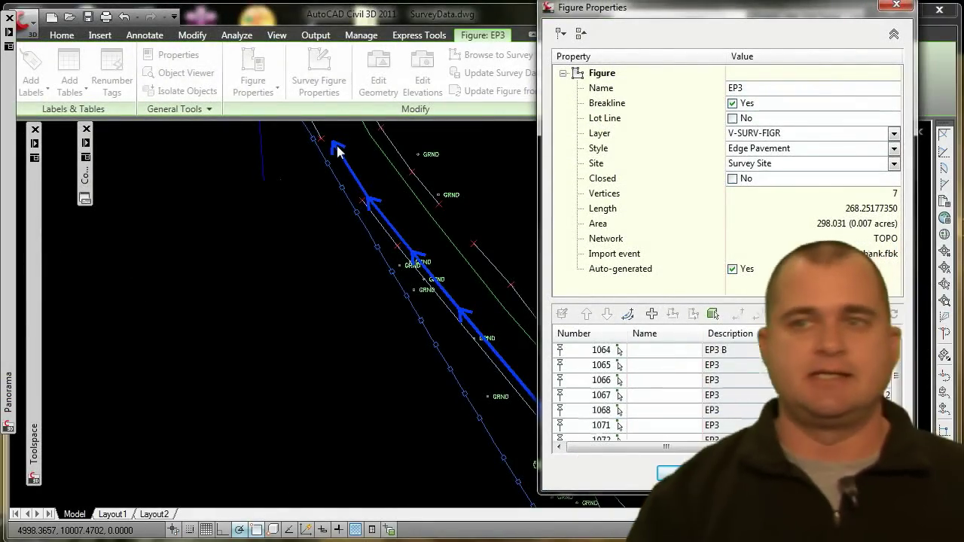
left_click_drag(708, 15, 163, 15)
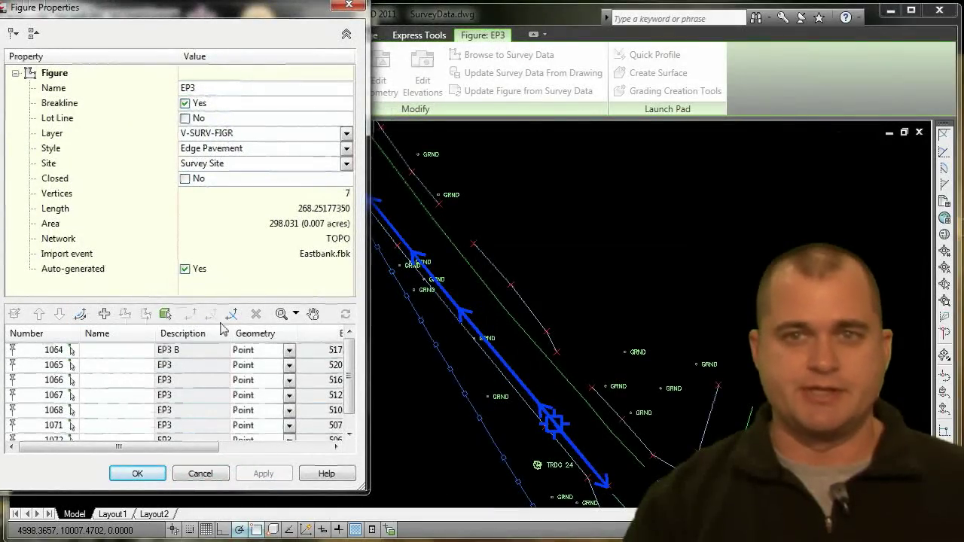
left_click(200, 473)
key("Escape")
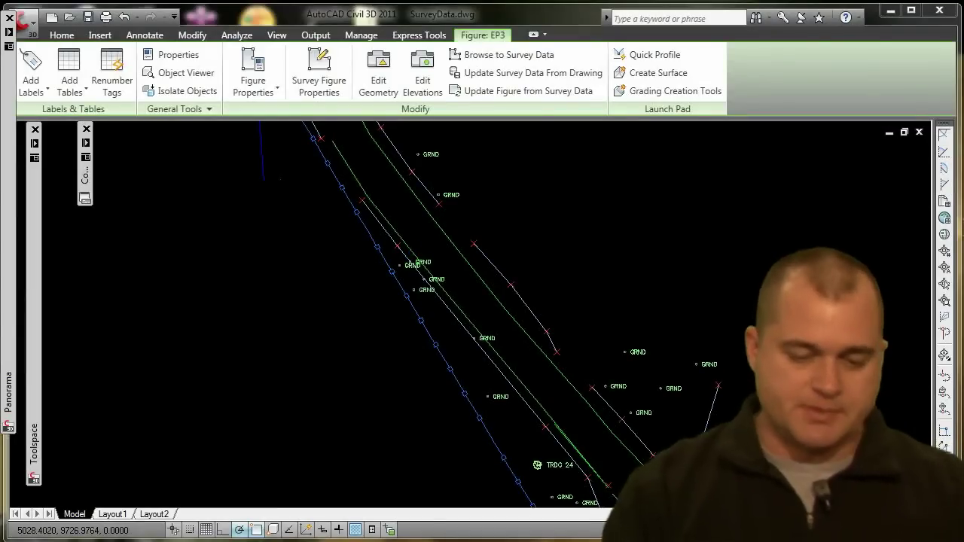
scroll(264, 452, "down", 4)
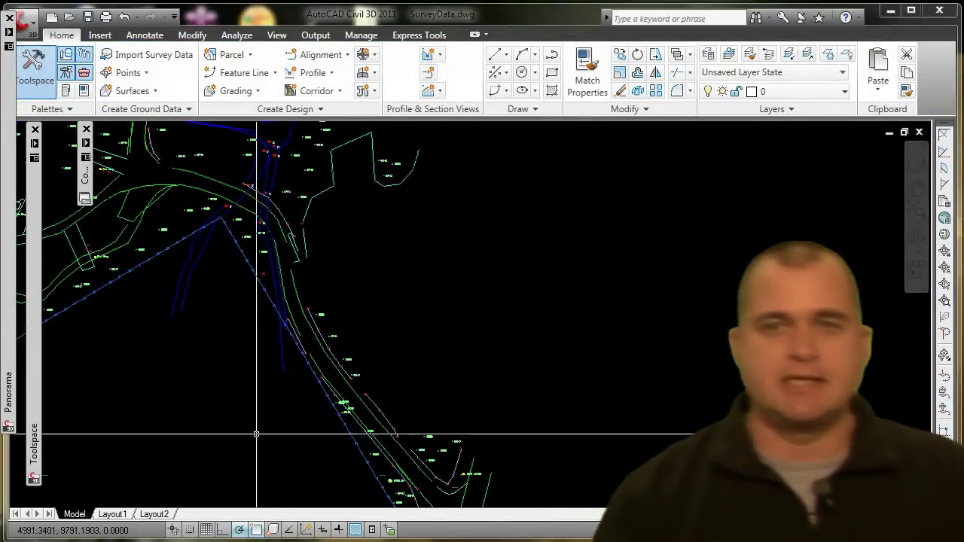